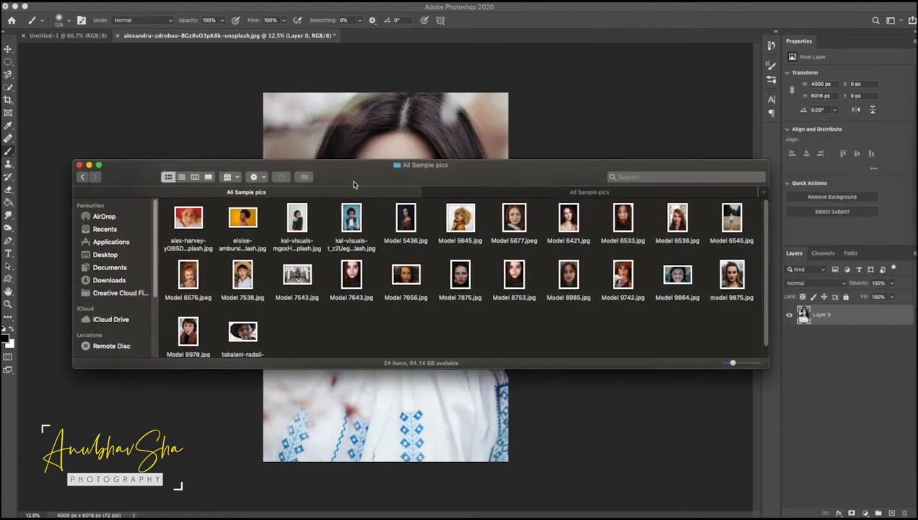
- Add a new empty layer above the portrait layer and open the Contact Sheet II automation
{"action": "left_click", "coordinate": [546, 229]}
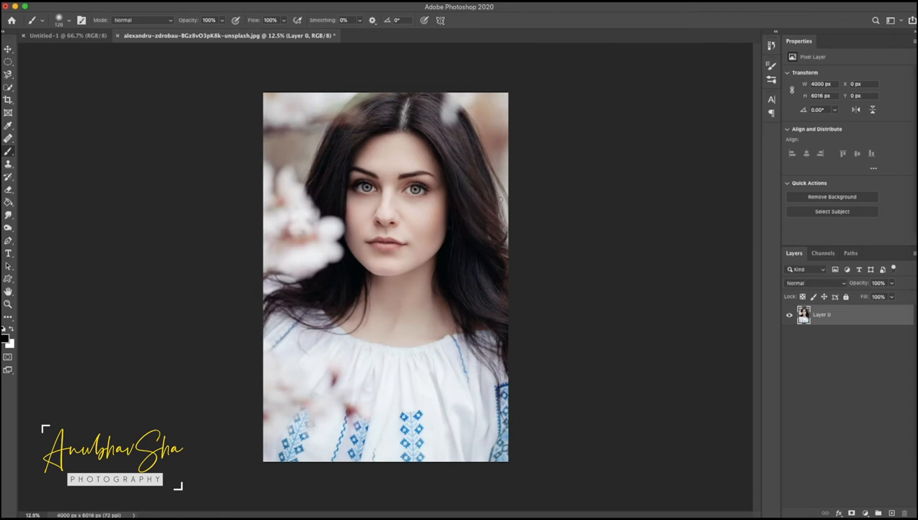
{"action": "left_click", "coordinate": [892, 514]}
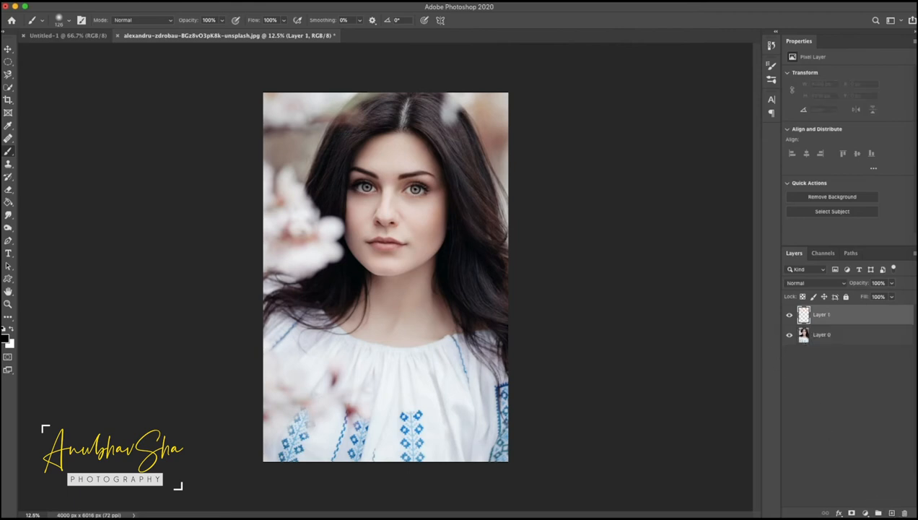
{"action": "left_click", "coordinate": [78, 1]}
{"action": "mouse_move", "coordinate": [116, 219]}
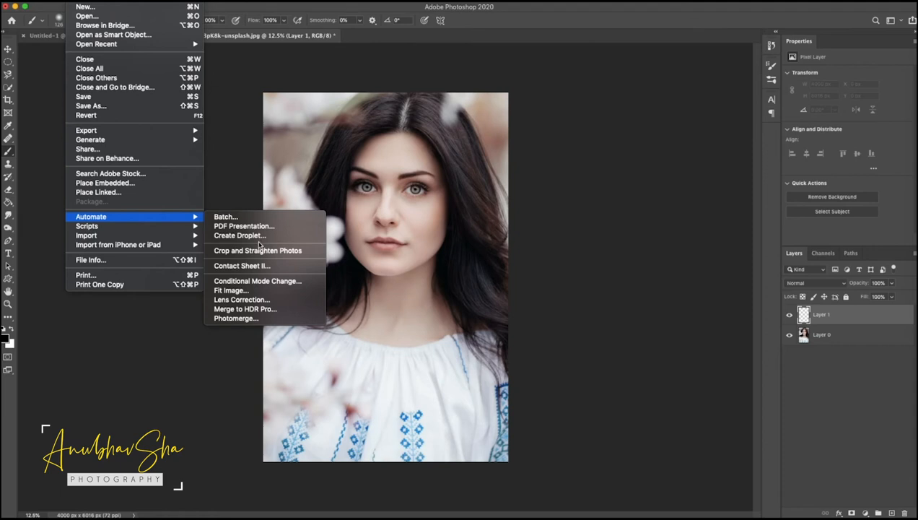
{"action": "left_click", "coordinate": [247, 267]}
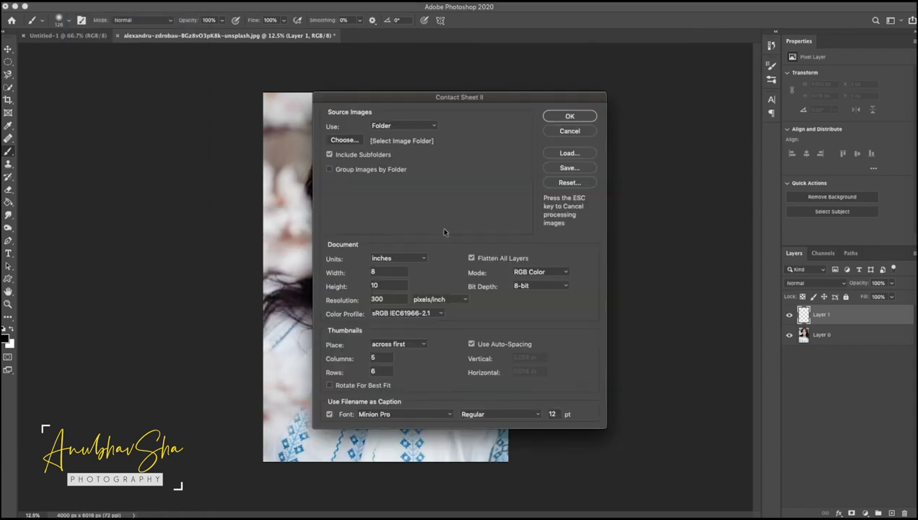
- Use the All Sample pics folder as the contact sheet's image source, excluding subfolders
{"action": "left_click", "coordinate": [415, 126]}
{"action": "left_click", "coordinate": [416, 142]}
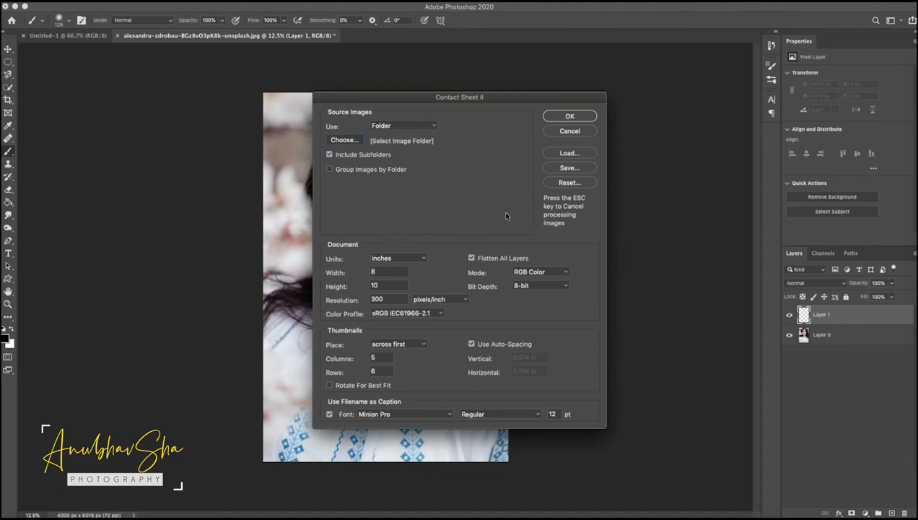
{"action": "left_click", "coordinate": [344, 140]}
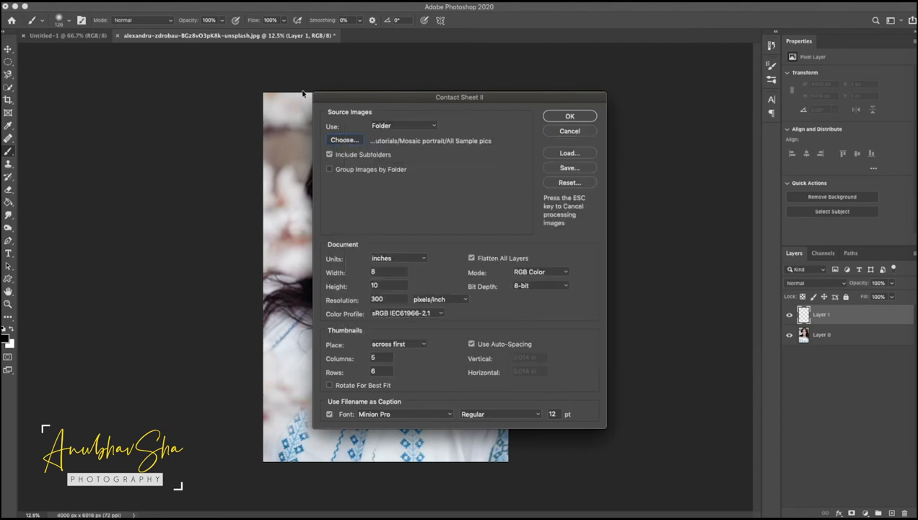
{"action": "left_click", "coordinate": [330, 156]}
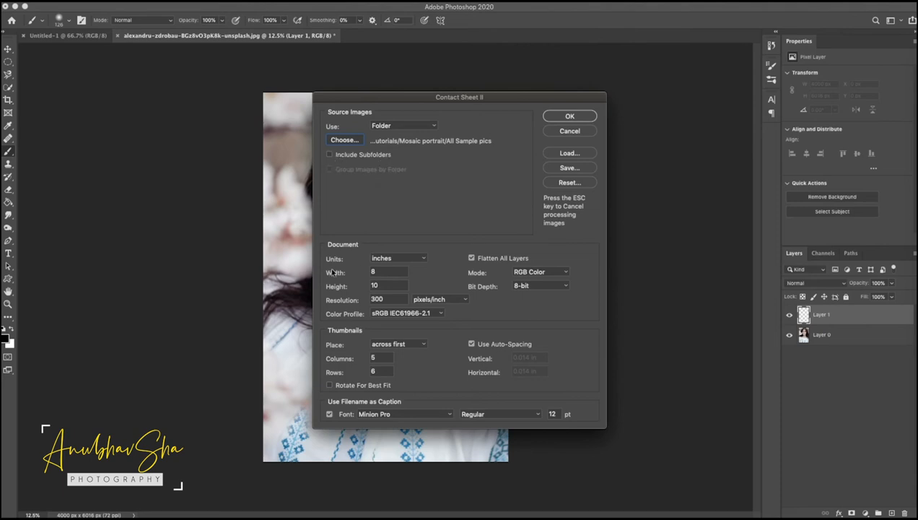
- Set the contact sheet to 12 by 8 inches at 150 pixels/inch with 10 columns and 10 rows
{"action": "left_click", "coordinate": [386, 273]}
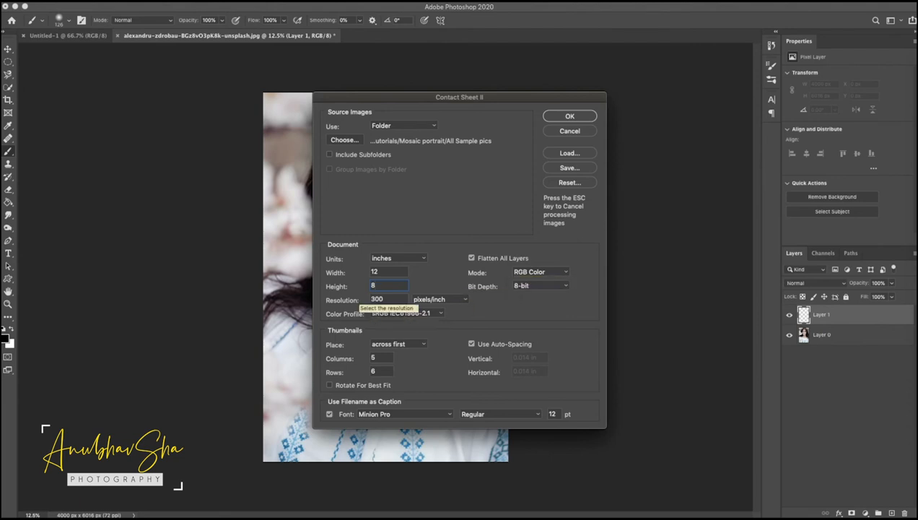
{"action": "double_click", "coordinate": [377, 299]}
{"action": "type", "text": "150"}
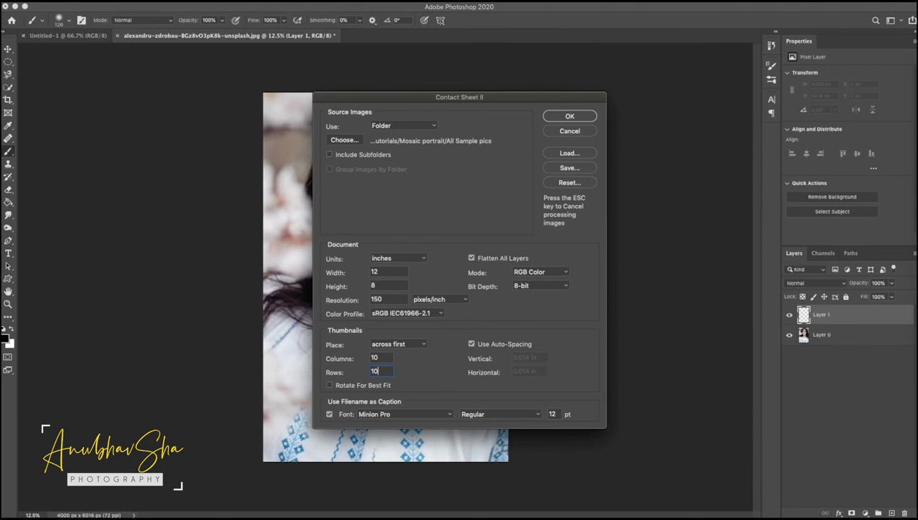
{"action": "left_click_drag", "start_coordinate": [380, 371], "coordinate": [344, 360]}
- Generate the contact sheet at 80 pixels/inch with Rotate For Best Fit on, and filename captions and Flatten All Layers off
{"action": "left_click", "coordinate": [330, 386]}
{"action": "left_click", "coordinate": [329, 413]}
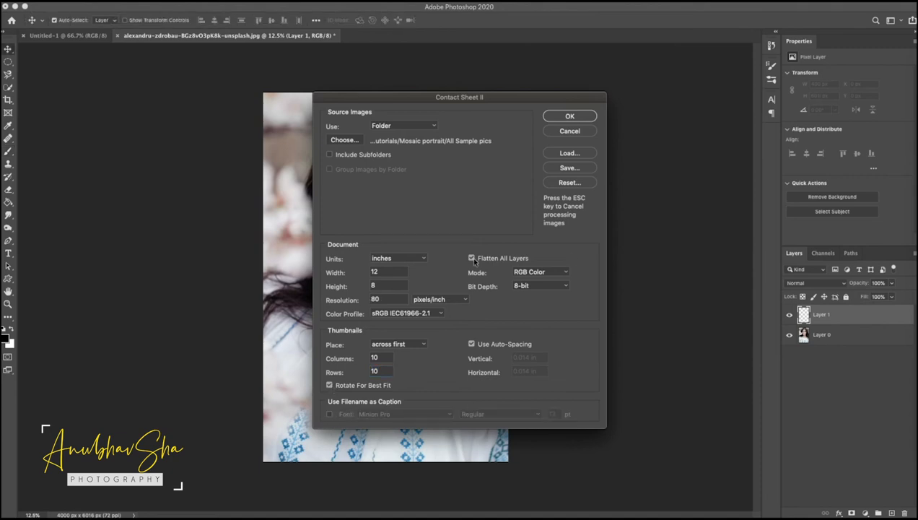
{"action": "left_click", "coordinate": [472, 257]}
{"action": "left_click", "coordinate": [569, 116]}
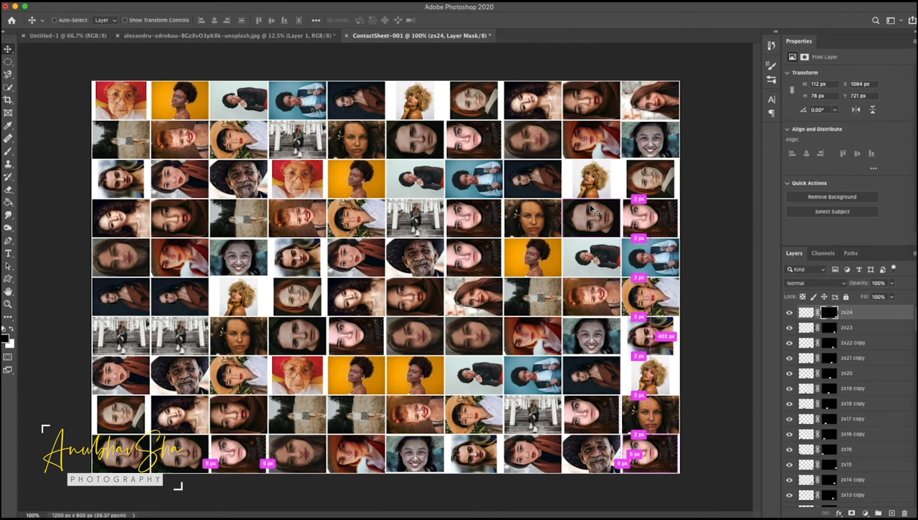
- Turn on layer auto-selection for the Move tool and select individual thumbnails directly on the contact sheet
{"action": "scroll", "coordinate": [590, 209], "scroll_direction": "up", "scroll_amount": 4}
{"action": "left_click_drag", "start_coordinate": [599, 222], "coordinate": [85, 322]}
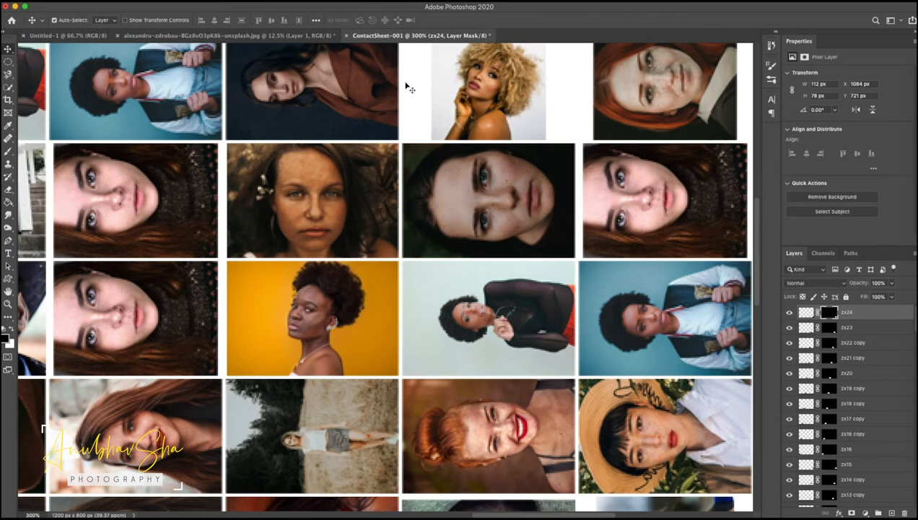
{"action": "key", "text": "super+minus"}
{"action": "left_click_drag", "start_coordinate": [478, 142], "coordinate": [452, 230]}
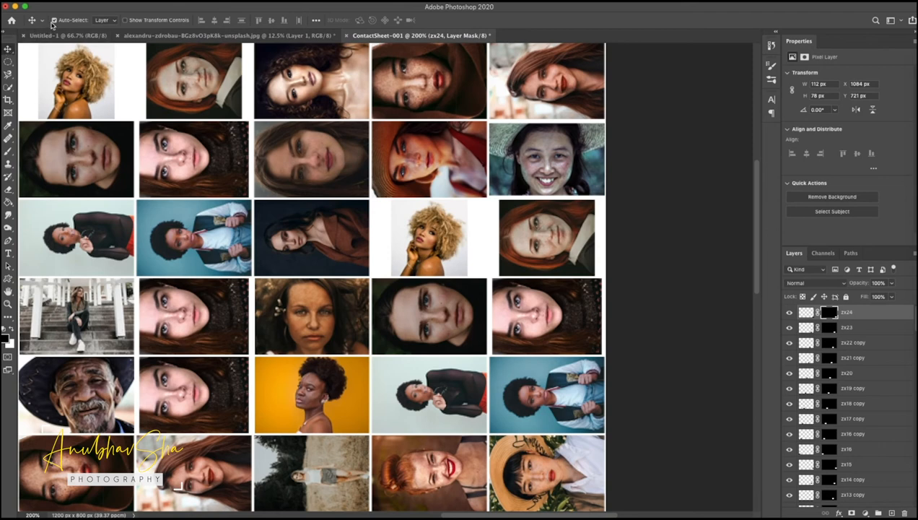
{"action": "left_click", "coordinate": [54, 20]}
{"action": "left_click", "coordinate": [428, 240]}
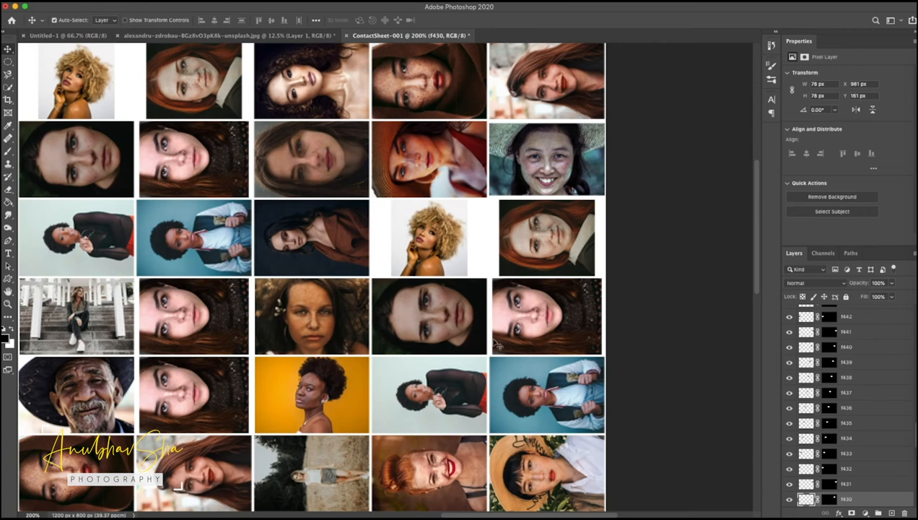
{"action": "left_click", "coordinate": [526, 330]}
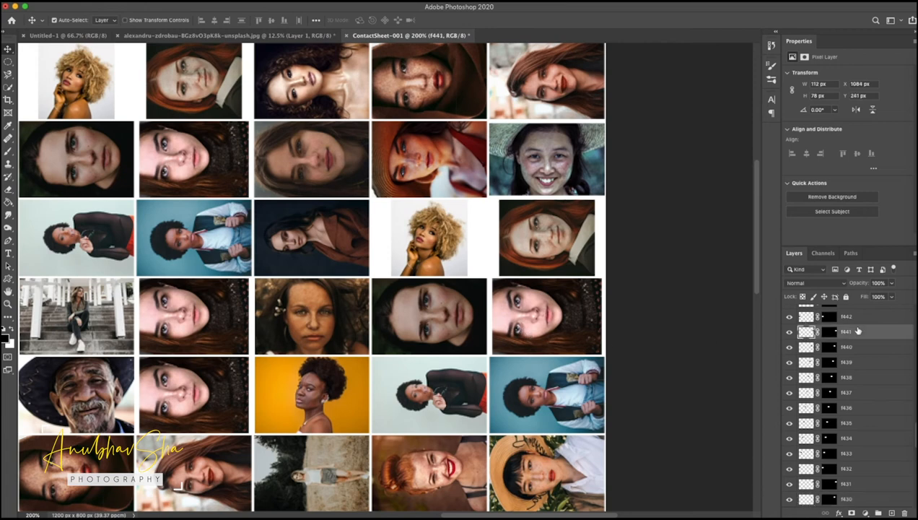
- Enlarge the curly blonde woman's thumbnail in the third row to about 158% and centre it so it fills its cell
{"action": "left_click", "coordinate": [426, 252]}
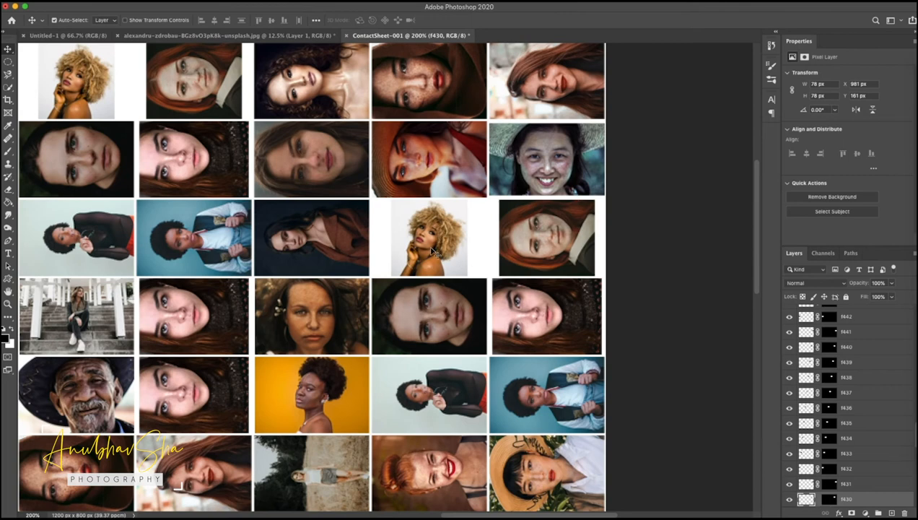
{"action": "key", "text": "ctrl+t"}
{"action": "left_click_drag", "start_coordinate": [465, 201], "coordinate": [510, 154]}
{"action": "mouse_move", "coordinate": [429, 246]}
{"action": "left_mouse_down"}
{"action": "mouse_move", "coordinate": [411, 256]}
{"action": "mouse_move", "coordinate": [429, 241]}
{"action": "left_mouse_up"}
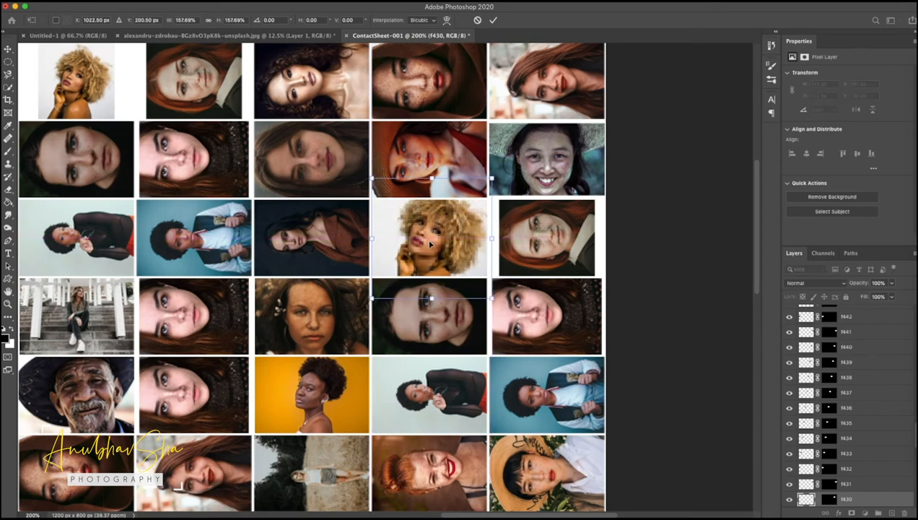
{"action": "key", "text": "Return"}
- Enlarge the red-haired woman's thumbnail beside it and the other undersized thumbnails to close the white gaps in the grid
{"action": "left_click", "coordinate": [565, 254]}
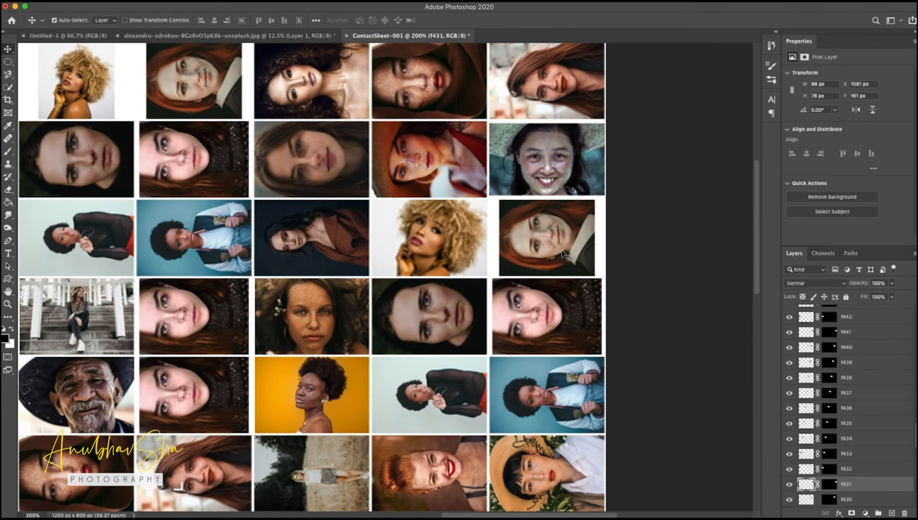
{"action": "key", "text": "ctrl+t"}
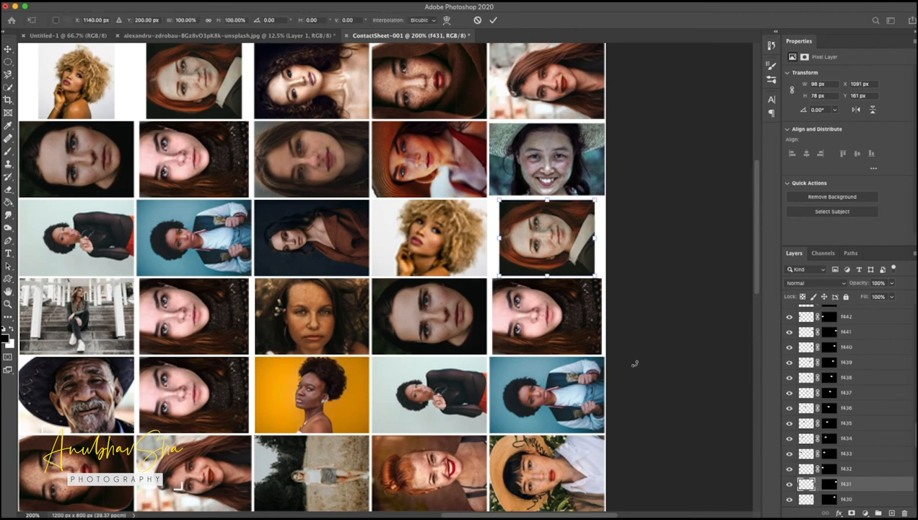
{"action": "left_click", "coordinate": [376, 190]}
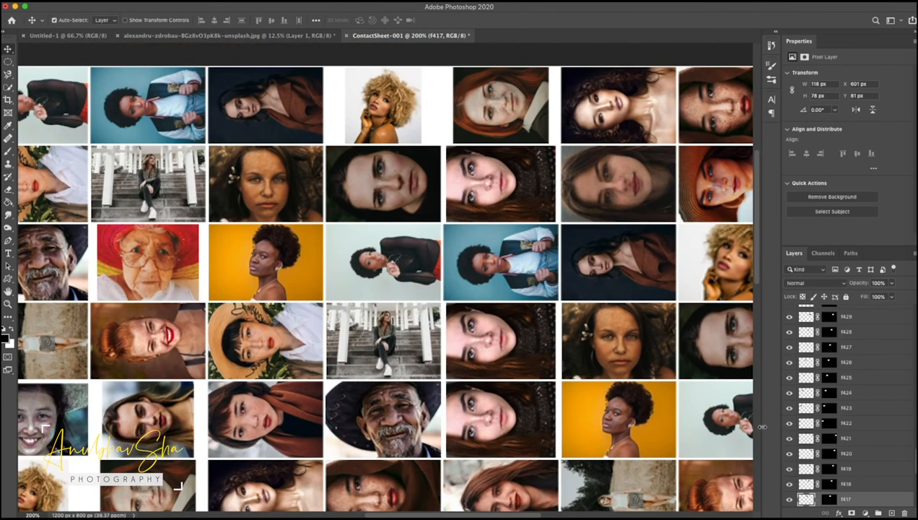
{"action": "key", "text": "super+t"}
{"action": "left_click_drag", "start_coordinate": [441, 147], "coordinate": [443, 145]}
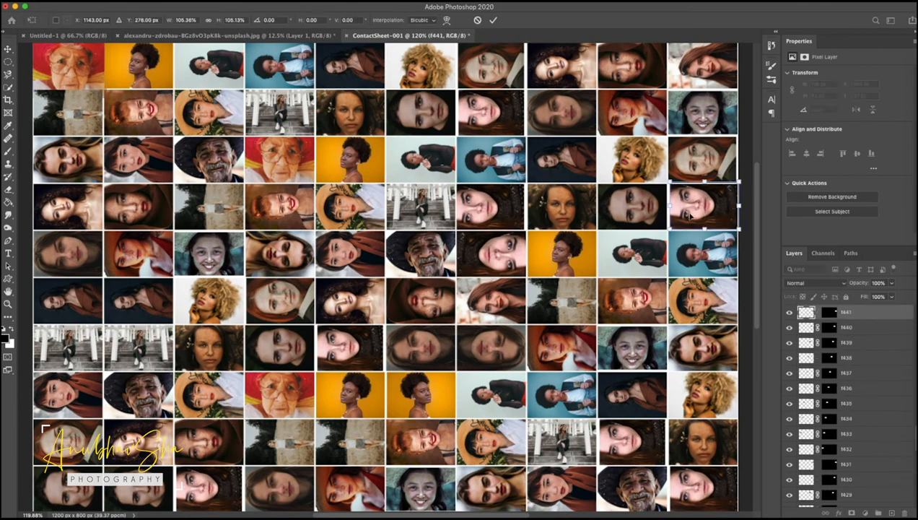
{"action": "right_click", "coordinate": [304, 331]}
{"action": "left_click", "coordinate": [139, 64]}
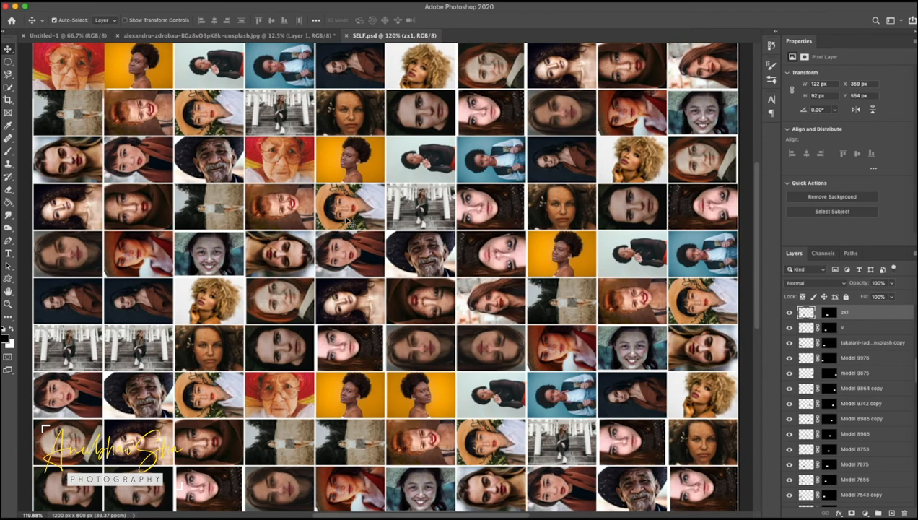
- Define the finished contact sheet as a pattern named after the photographer's brand
{"action": "left_click", "coordinate": [98, 2]}
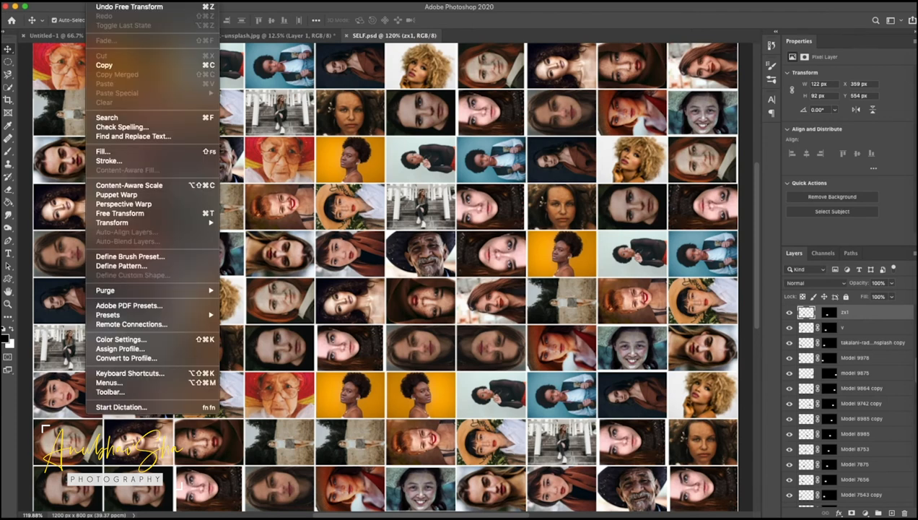
{"action": "left_click", "coordinate": [122, 266]}
{"action": "type", "text": "anubhavshaphoto"}
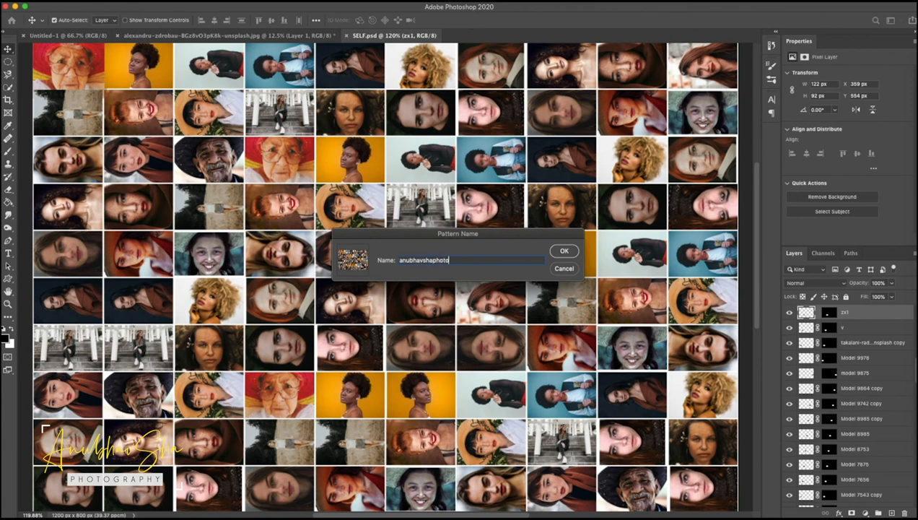
{"action": "key", "text": "Return"}
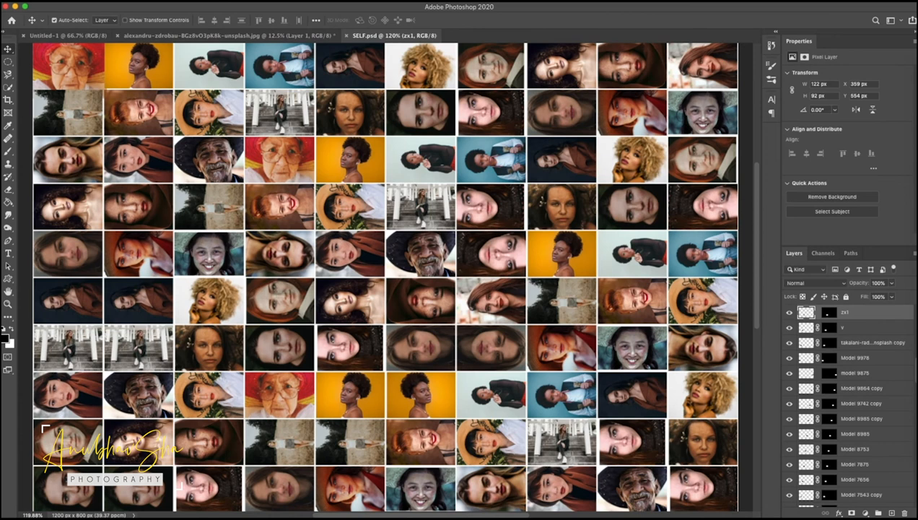
- Crop the portrait document to a landscape frame around the woman's face at 1116 by 870 px, 150 ppi
{"action": "left_click", "coordinate": [157, 37]}
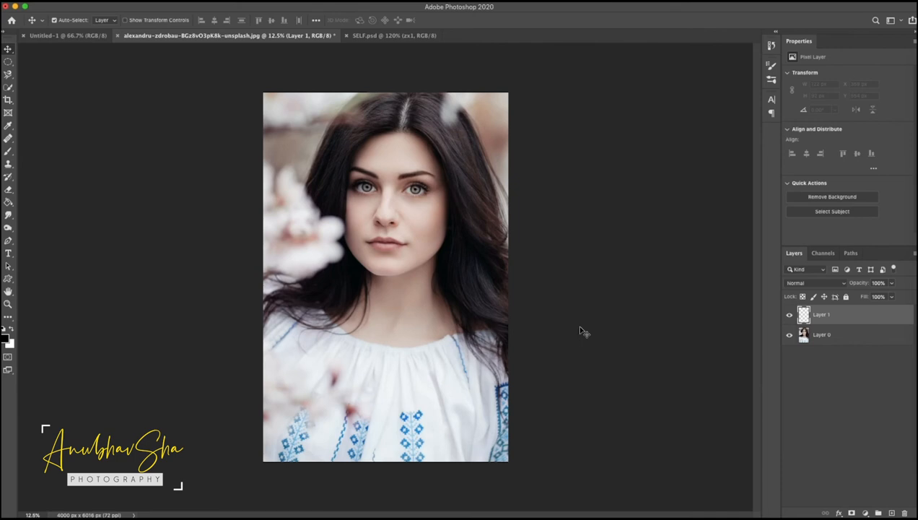
{"action": "key", "text": "c"}
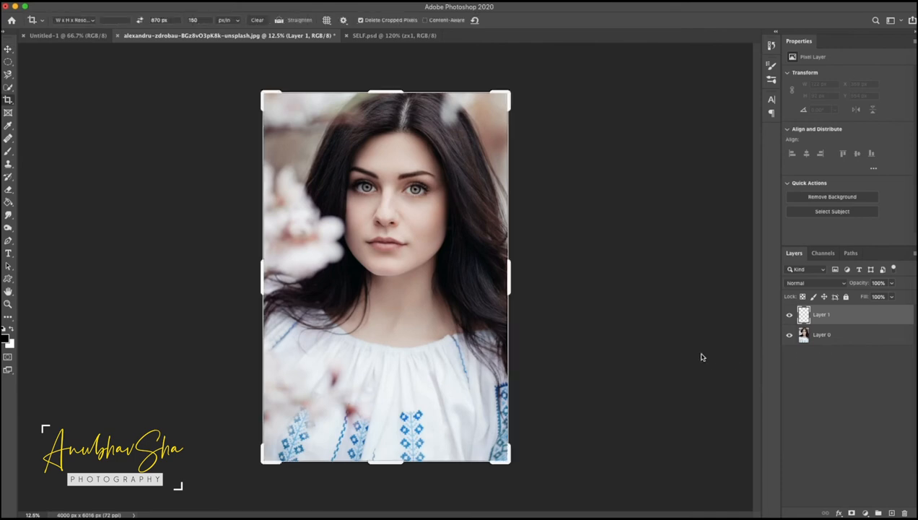
{"action": "left_click_drag", "start_coordinate": [386, 462], "coordinate": [390, 296]}
{"action": "key", "text": "Return"}
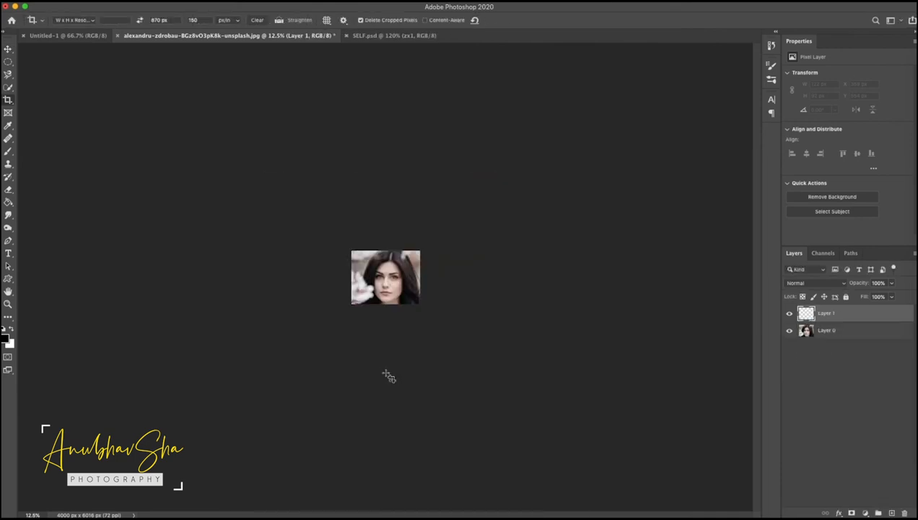
{"action": "key", "text": "super+0"}
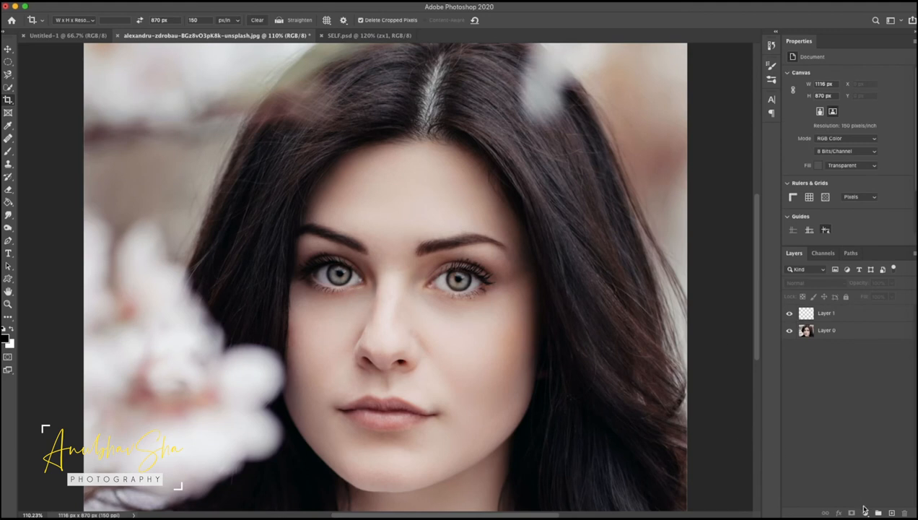
- Add a pattern fill layer over the portrait using the photo grid pattern at 34% scale
{"action": "left_click", "coordinate": [865, 511]}
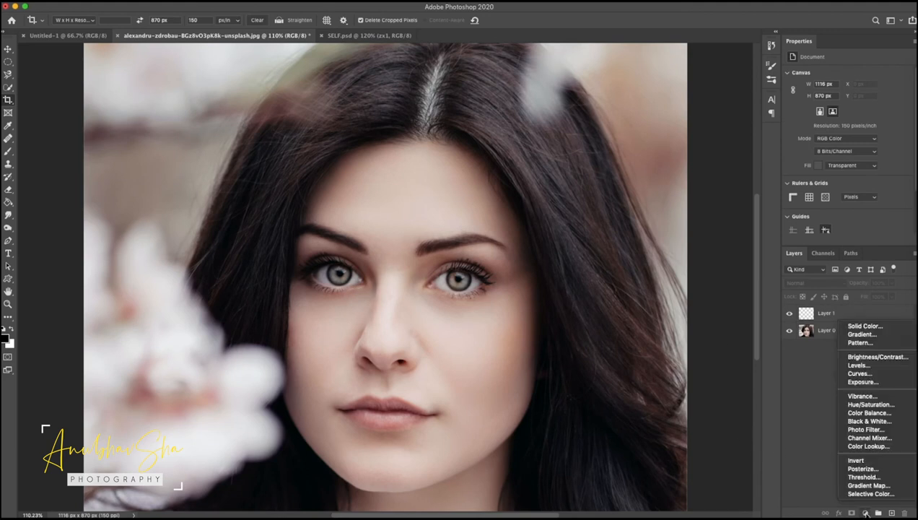
{"action": "left_click", "coordinate": [859, 342]}
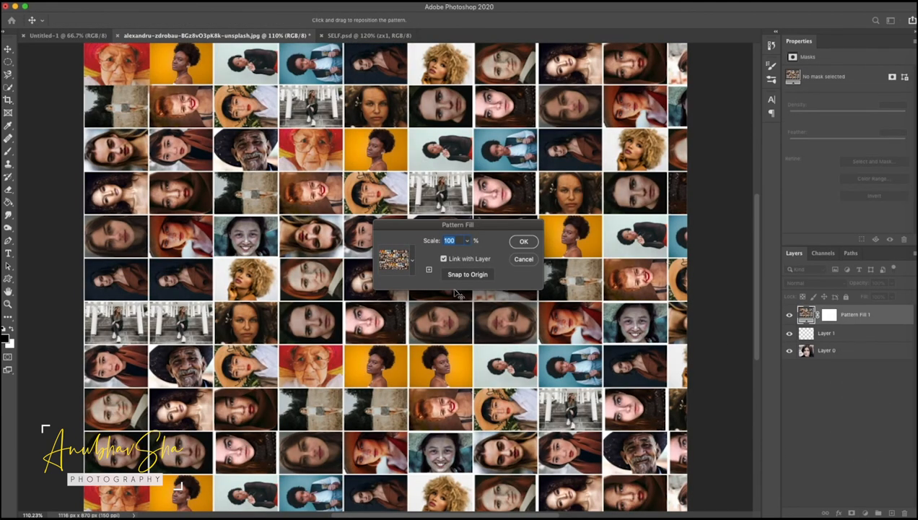
{"action": "left_click", "coordinate": [469, 242]}
{"action": "left_click_drag", "start_coordinate": [463, 252], "coordinate": [463, 254]}
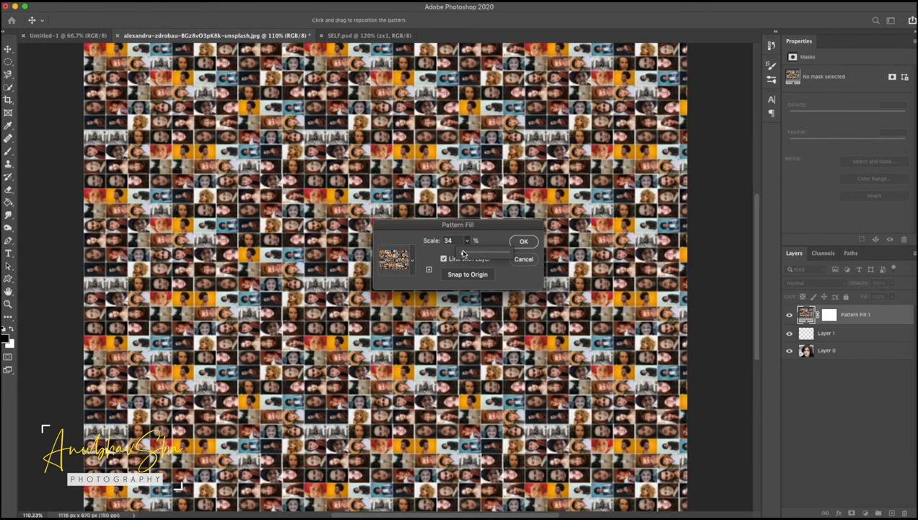
{"action": "left_click", "coordinate": [526, 242]}
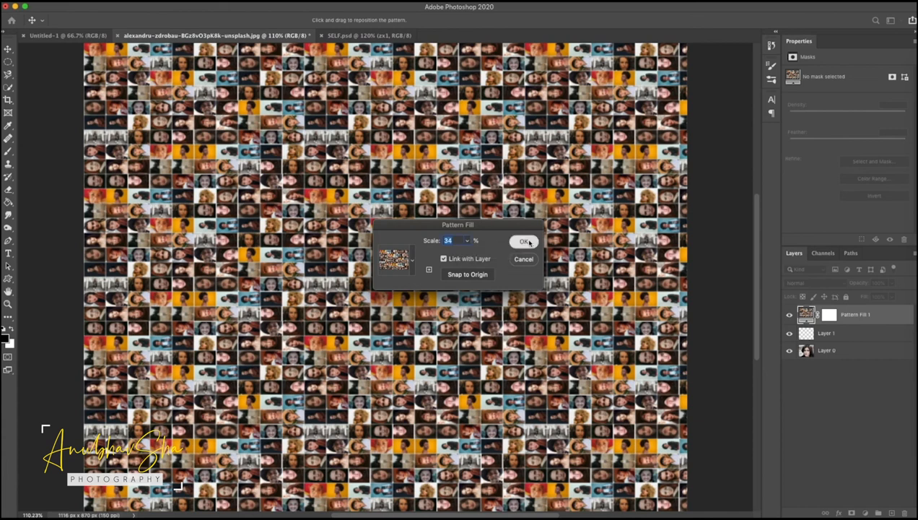
- Toggle the pattern fill layer to check the portrait beneath it, and set its blend mode to Overlay
{"action": "left_click", "coordinate": [789, 315]}
{"action": "left_click", "coordinate": [788, 315]}
{"action": "left_click", "coordinate": [789, 315]}
{"action": "left_click", "coordinate": [789, 314]}
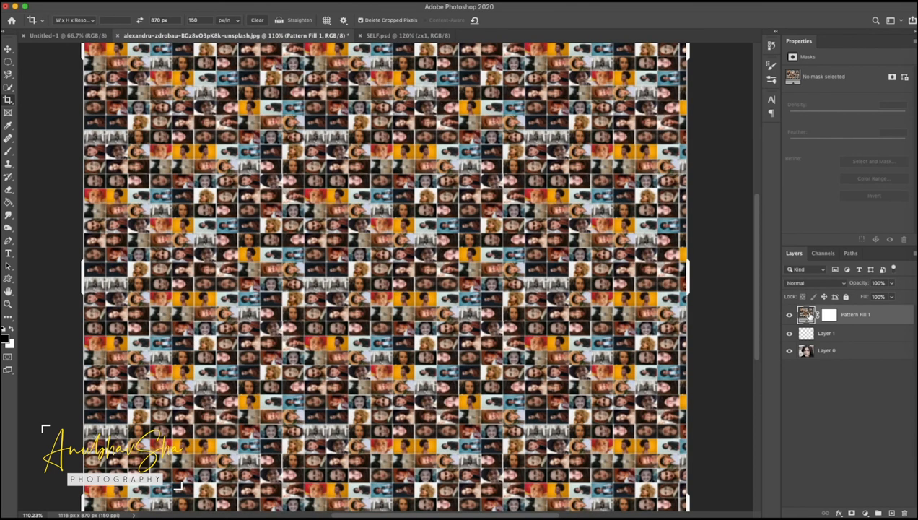
{"action": "left_click", "coordinate": [817, 283]}
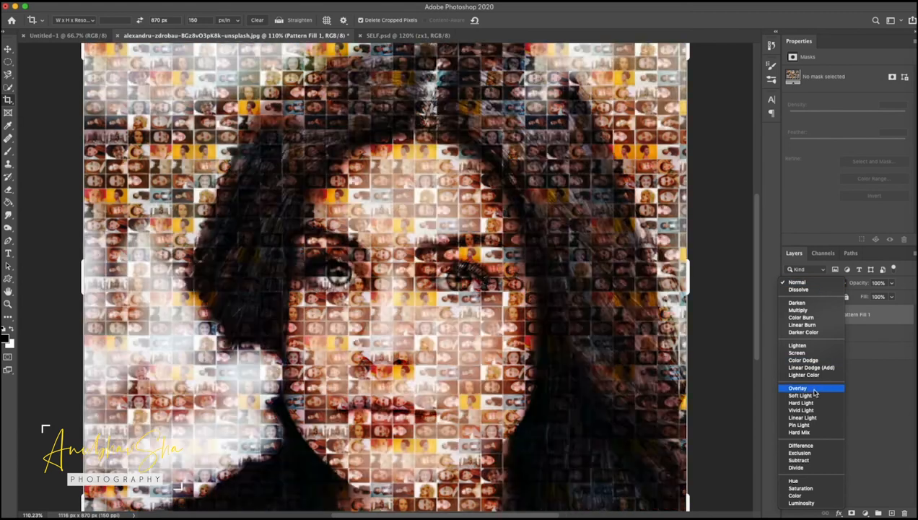
{"action": "left_click", "coordinate": [798, 388]}
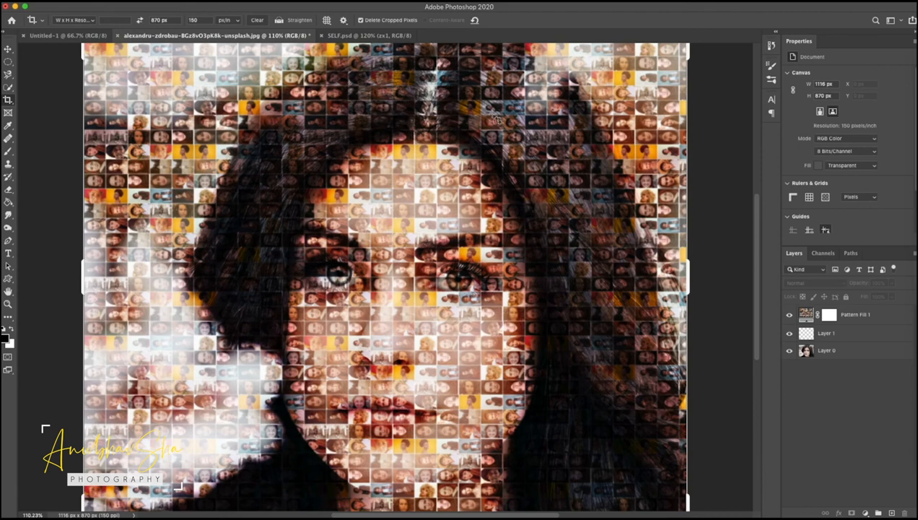
- Convert the portrait photo layer, Layer 0, to a smart object
{"action": "left_click", "coordinate": [844, 352]}
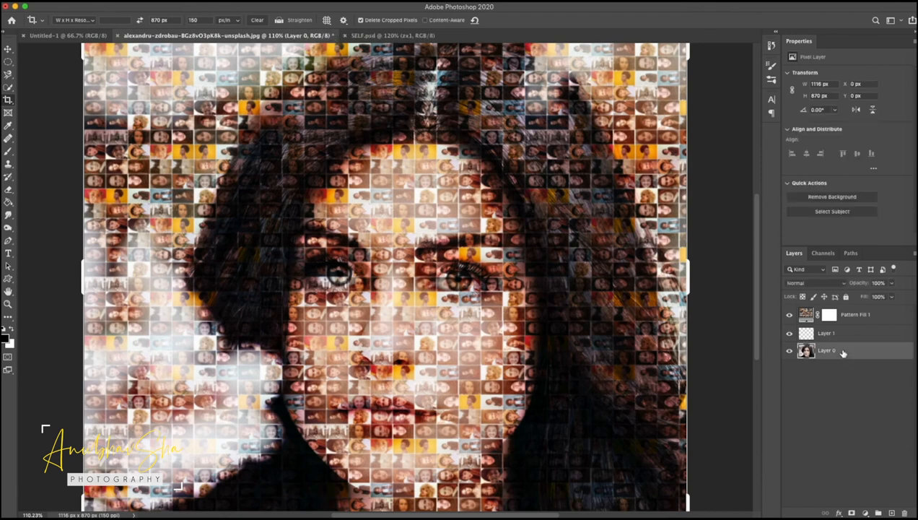
{"action": "right_click", "coordinate": [843, 353]}
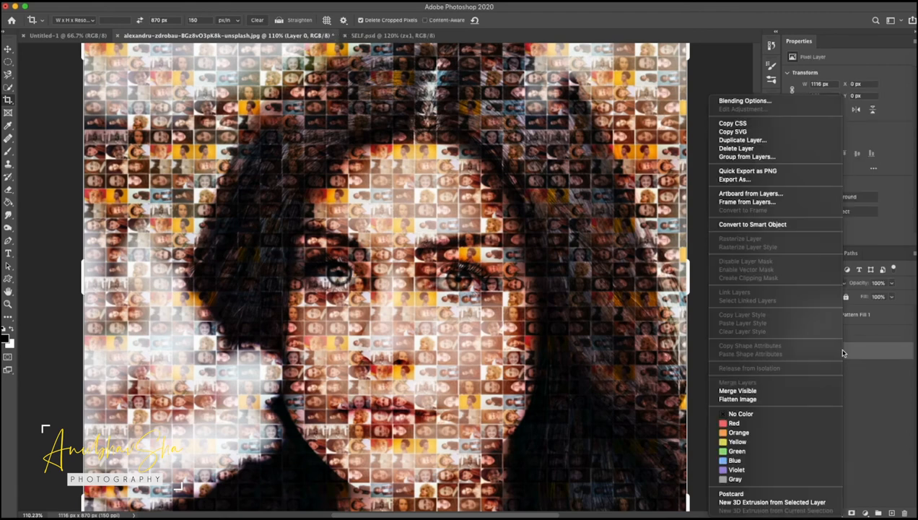
{"action": "left_click", "coordinate": [751, 225]}
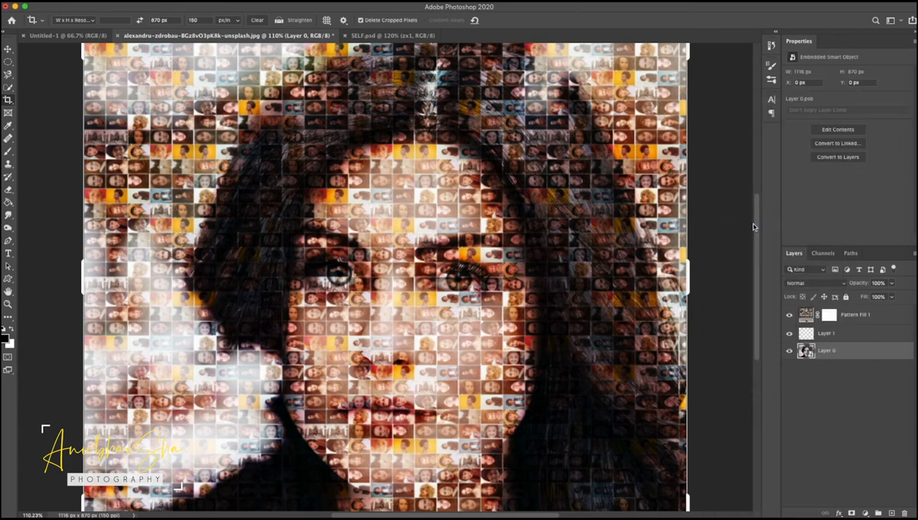
- Apply Shadows/Highlights to the portrait: shadows 31% amount, 53% tone, 49 px radius; highlights 27% amount, 49% tone, 35 px radius
{"action": "left_click", "coordinate": [108, 7]}
{"action": "mouse_move", "coordinate": [144, 22]}
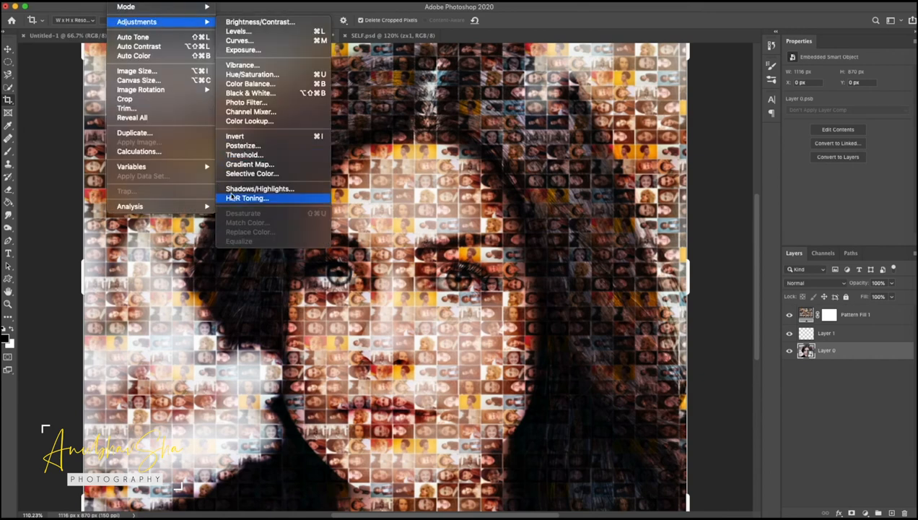
{"action": "left_click", "coordinate": [231, 188]}
{"action": "left_click_drag", "start_coordinate": [403, 91], "coordinate": [611, 43]}
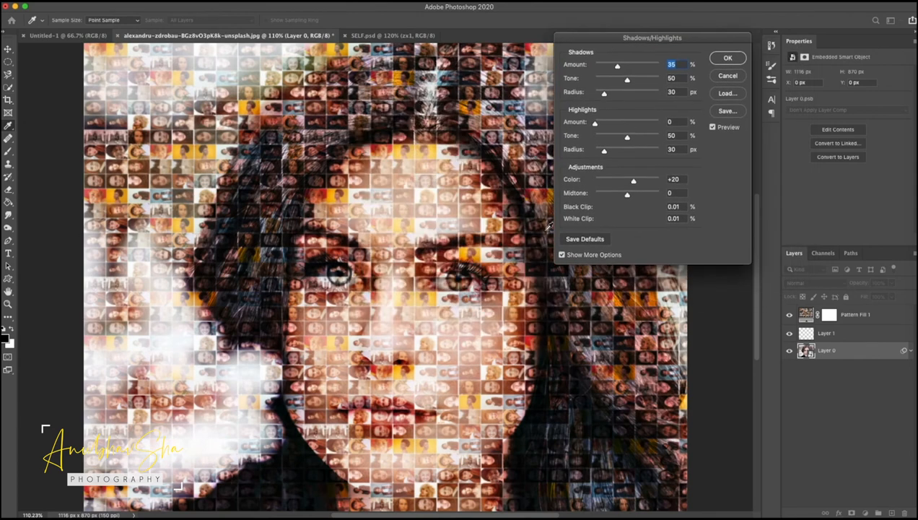
{"action": "left_click", "coordinate": [562, 254]}
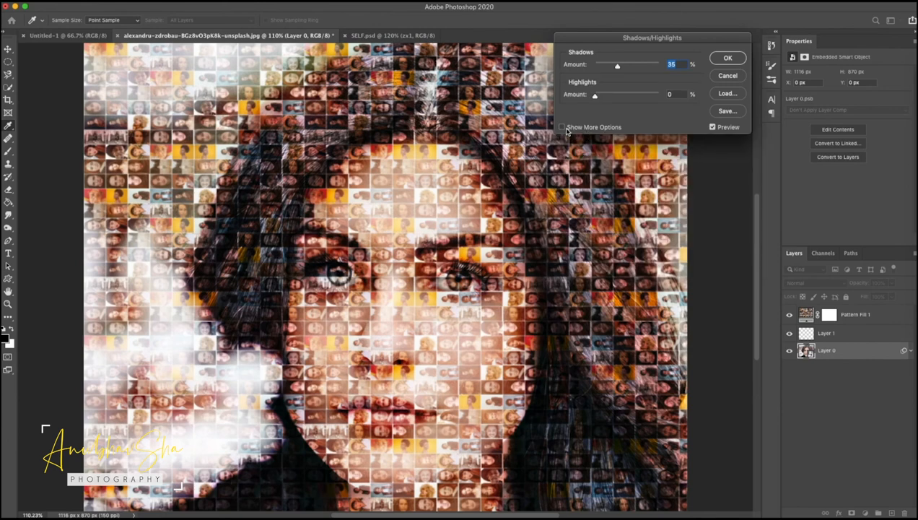
{"action": "left_click", "coordinate": [563, 128]}
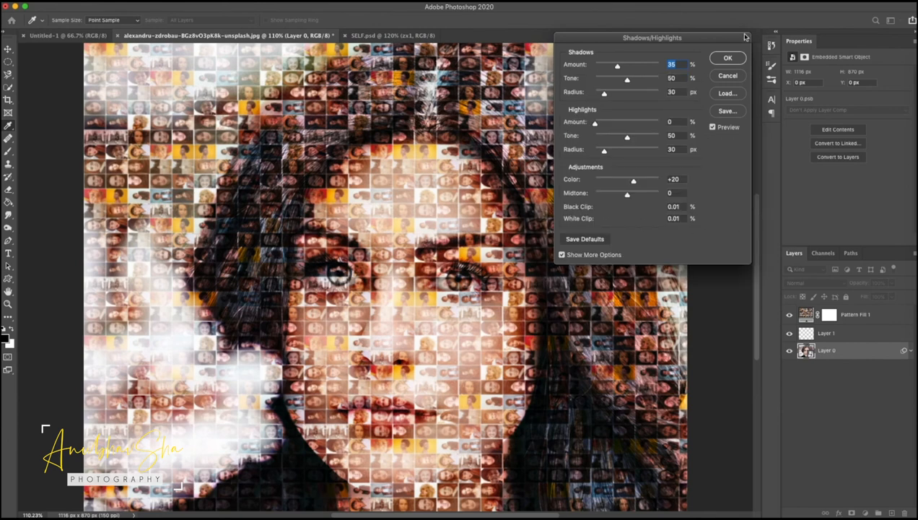
{"action": "mouse_move", "coordinate": [617, 66]}
{"action": "left_mouse_down"}
{"action": "mouse_move", "coordinate": [629, 66]}
{"action": "mouse_move", "coordinate": [605, 66]}
{"action": "left_mouse_up"}
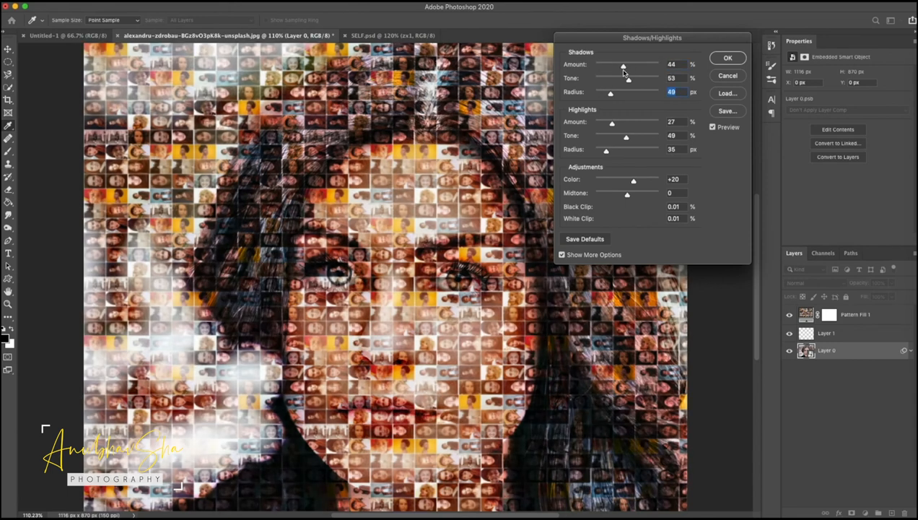
{"action": "left_click_drag", "start_coordinate": [624, 72], "coordinate": [616, 72]}
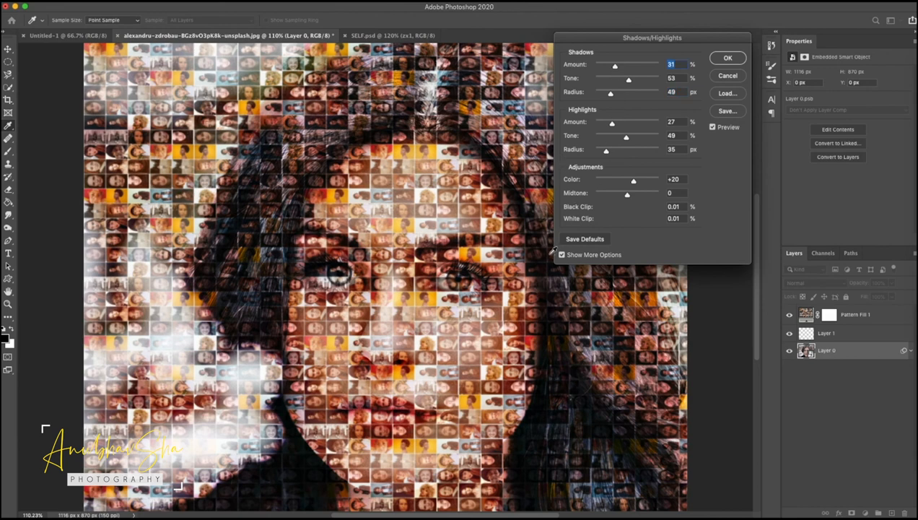
{"action": "left_click", "coordinate": [728, 58]}
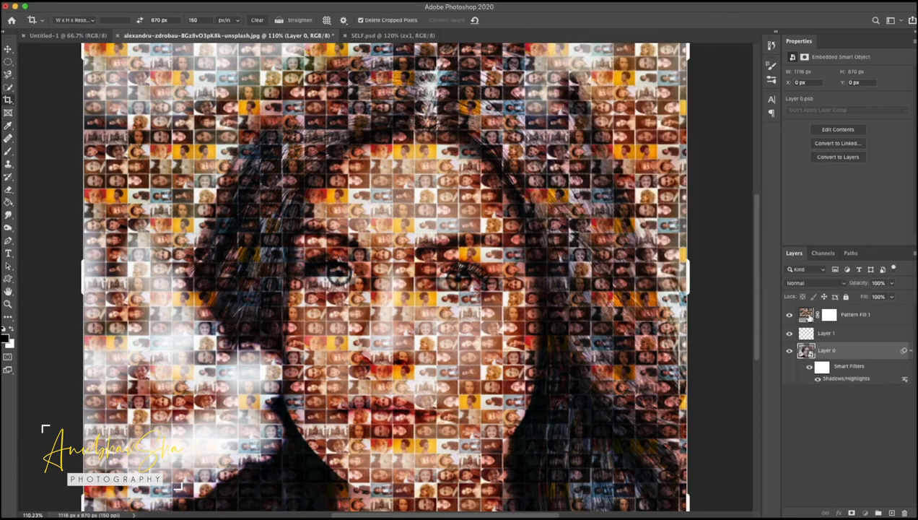
- Reduce the scale of the pattern fill layer's photo grid to 20%
{"action": "left_click", "coordinate": [806, 314]}
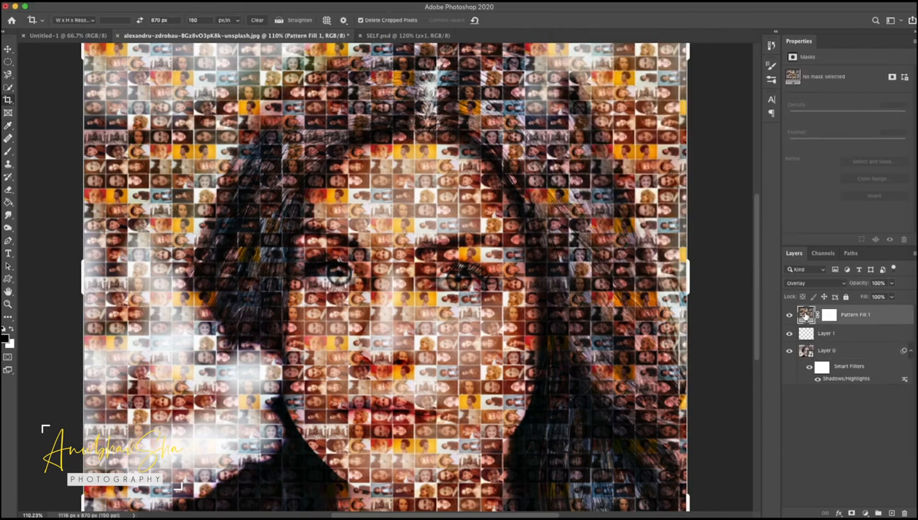
{"action": "double_click", "coordinate": [807, 314]}
{"action": "left_click", "coordinate": [466, 241]}
{"action": "left_click_drag", "start_coordinate": [462, 253], "coordinate": [466, 254]}
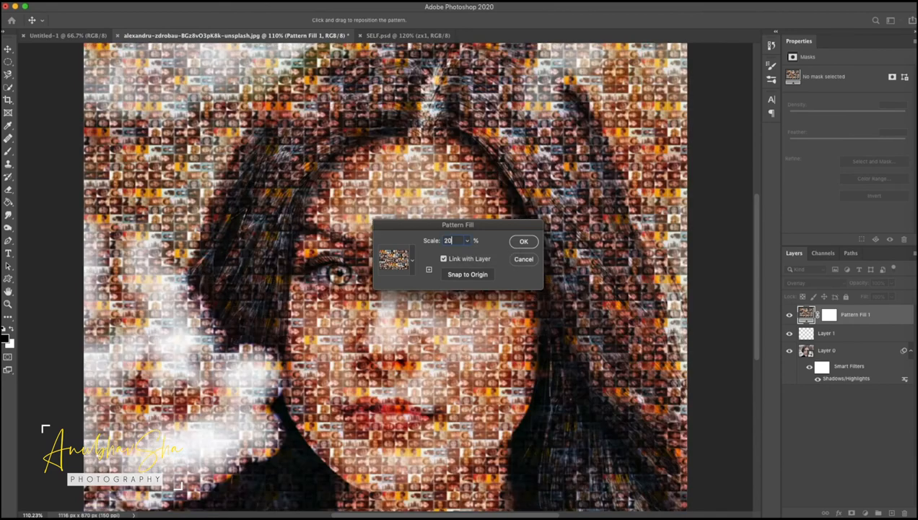
{"action": "left_click", "coordinate": [530, 245]}
{"action": "left_click", "coordinate": [838, 404]}
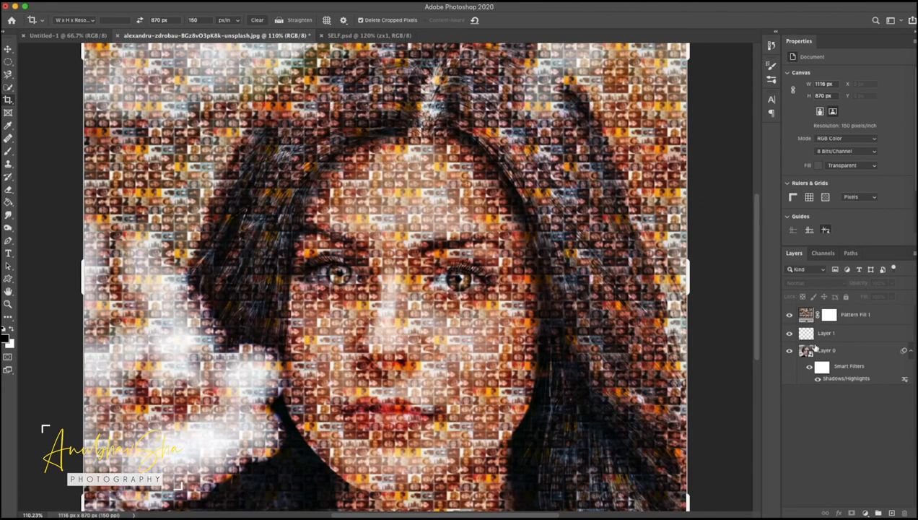
- Open the blending options of the portrait's Shadows/Highlights smart filter and lower its opacity to 56%
{"action": "double_click", "coordinate": [906, 379]}
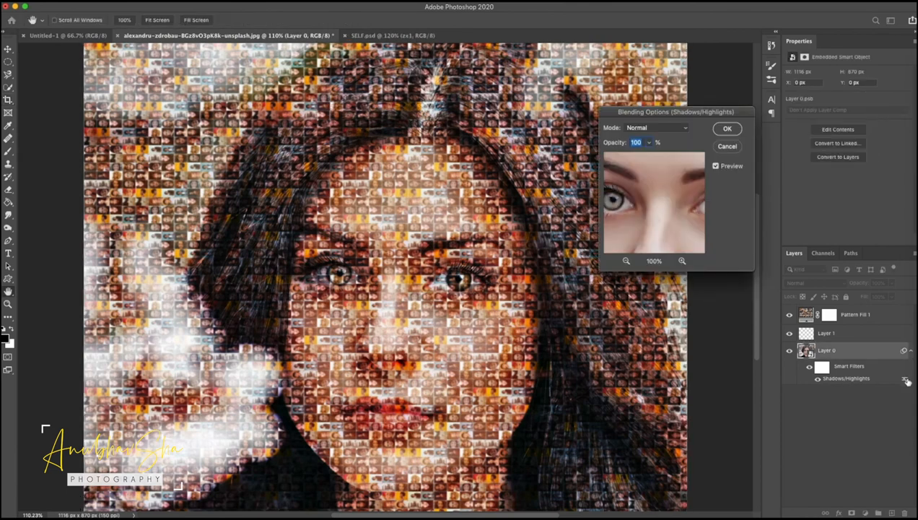
{"action": "left_click", "coordinate": [648, 144]}
{"action": "left_click_drag", "start_coordinate": [649, 154], "coordinate": [629, 154]}
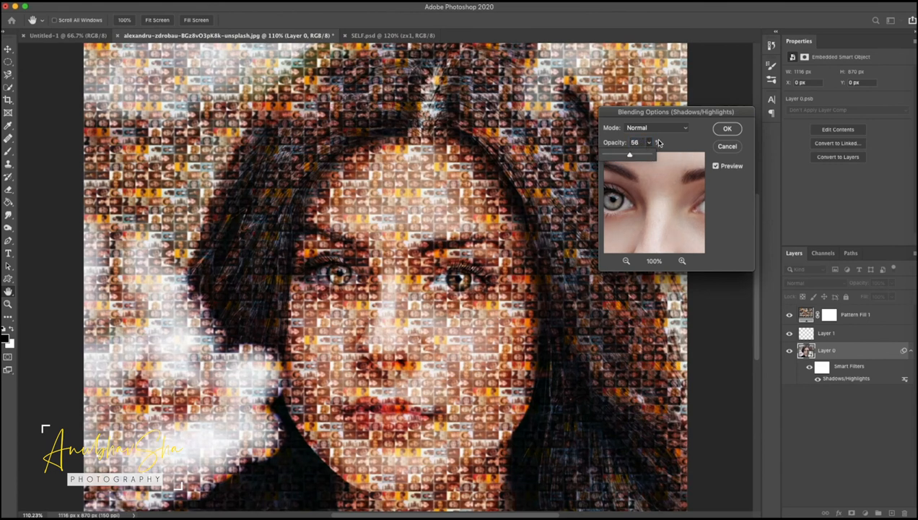
- Try the Dissolve blend mode at 53% opacity for the Shadows/Highlights filter
{"action": "left_click", "coordinate": [643, 130]}
{"action": "left_click", "coordinate": [643, 128]}
{"action": "left_click", "coordinate": [643, 128]}
{"action": "left_click", "coordinate": [643, 127]}
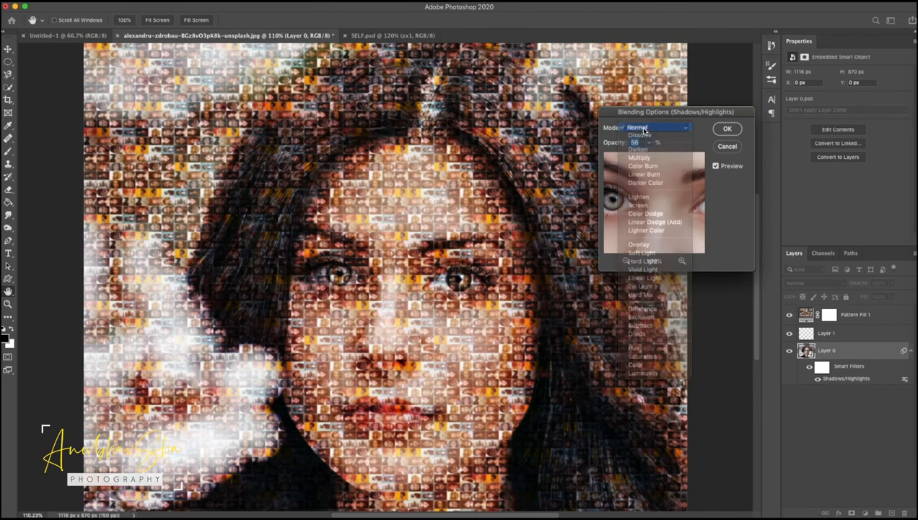
{"action": "left_click", "coordinate": [644, 128]}
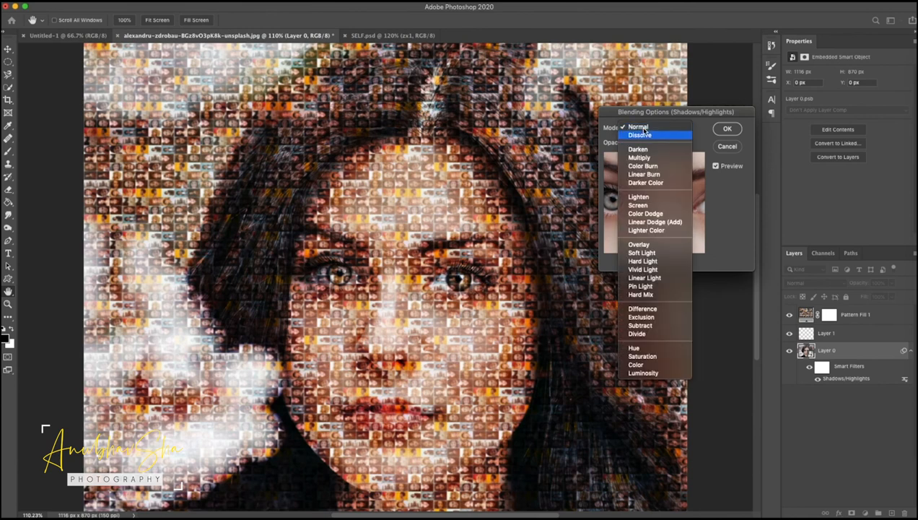
{"action": "key", "text": "Down"}
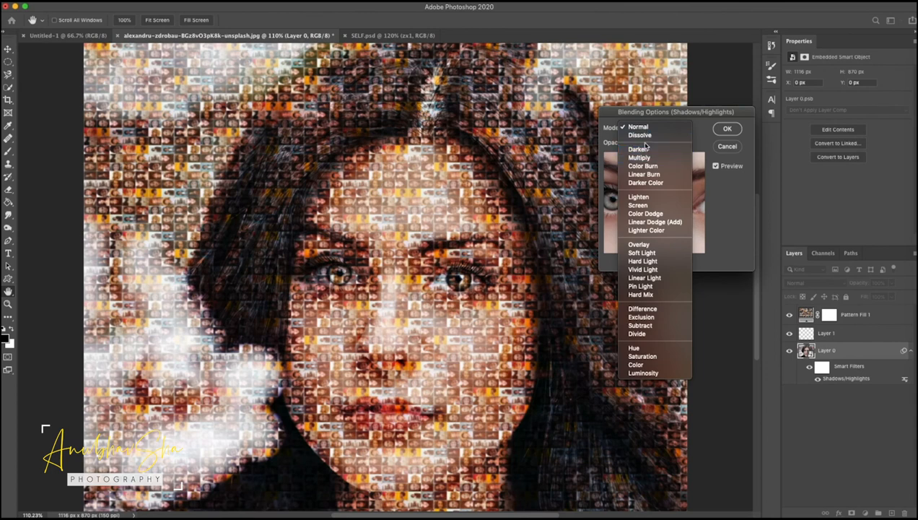
{"action": "left_click", "coordinate": [644, 136]}
{"action": "key", "text": "Down"}
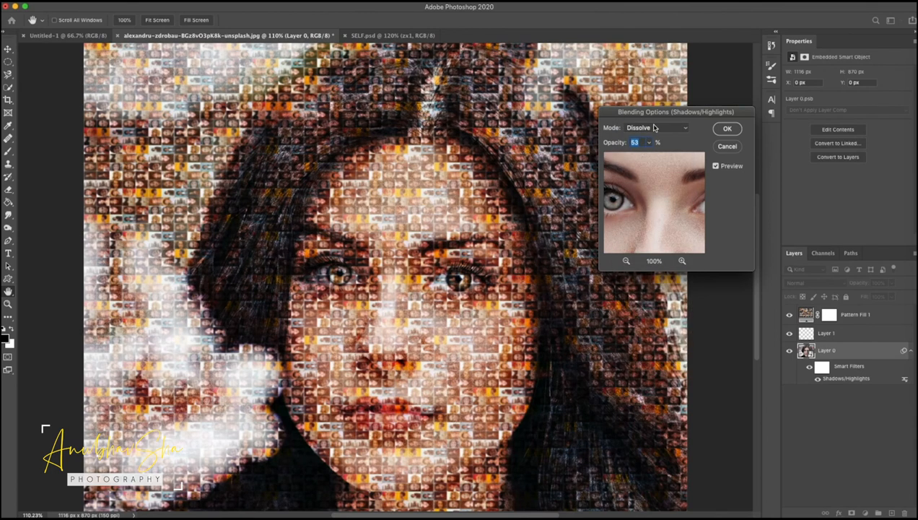
- Set the Shadows/Highlights filter's blend mode to Color Burn with 20% opacity and apply the blending options
{"action": "left_click", "coordinate": [654, 127]}
{"action": "left_click", "coordinate": [651, 142]}
{"action": "left_click", "coordinate": [652, 129]}
{"action": "left_click", "coordinate": [653, 143]}
{"action": "left_click", "coordinate": [653, 130]}
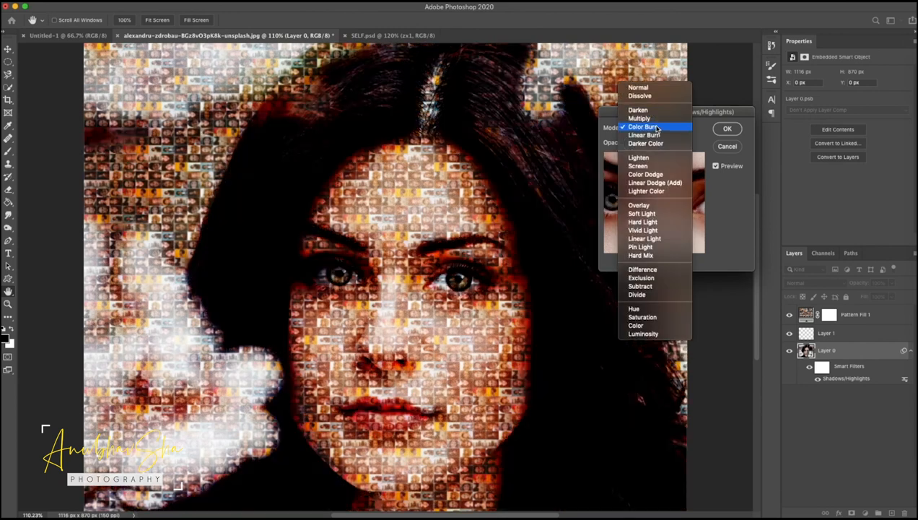
{"action": "left_click", "coordinate": [643, 128]}
{"action": "left_click_drag", "start_coordinate": [648, 143], "coordinate": [625, 147]}
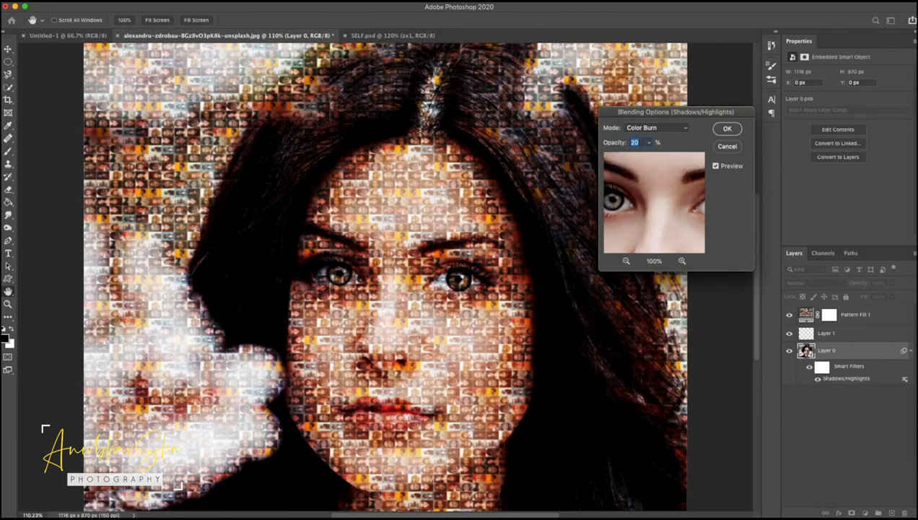
{"action": "left_click", "coordinate": [727, 128]}
{"action": "key", "text": "c"}
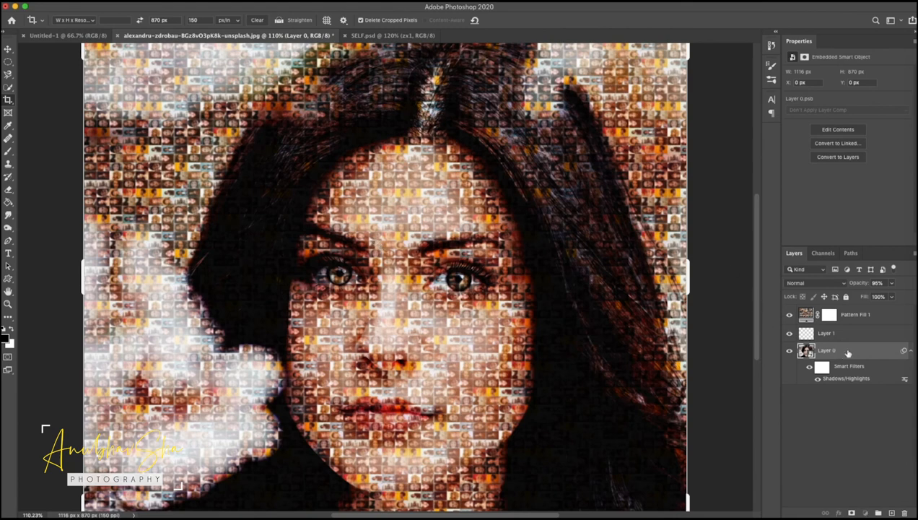
- Duplicate the portrait smart object layer and turn off the smart filters on the original
{"action": "key", "text": "ctrl+j"}
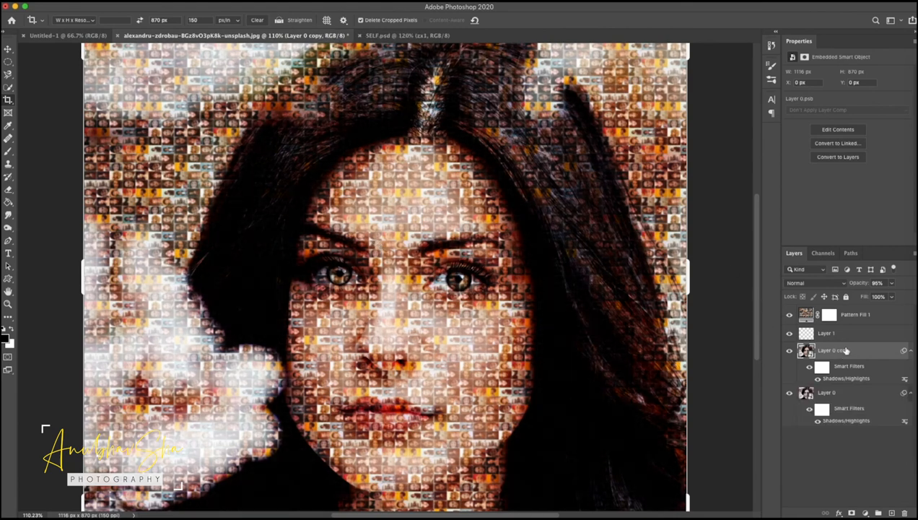
{"action": "left_click", "coordinate": [838, 395]}
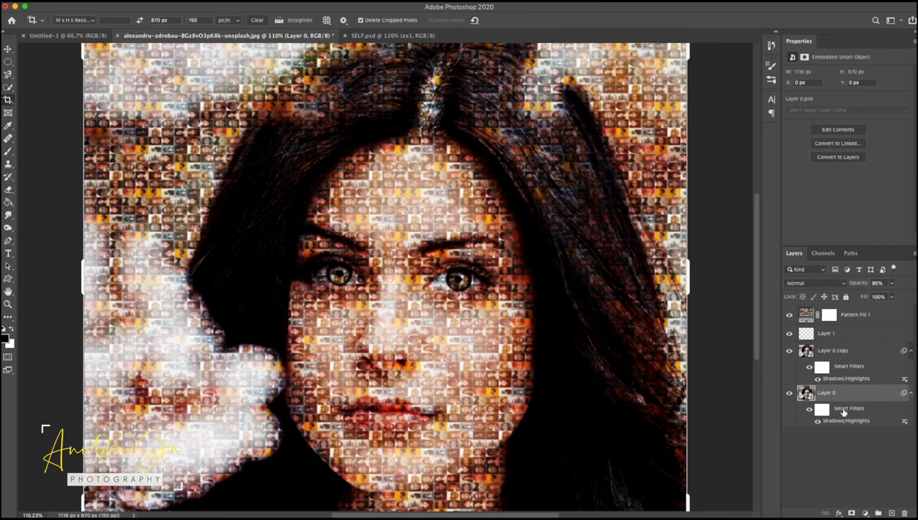
{"action": "left_click", "coordinate": [809, 408]}
- Rename the original portrait layer as "before"
{"action": "double_click", "coordinate": [826, 392]}
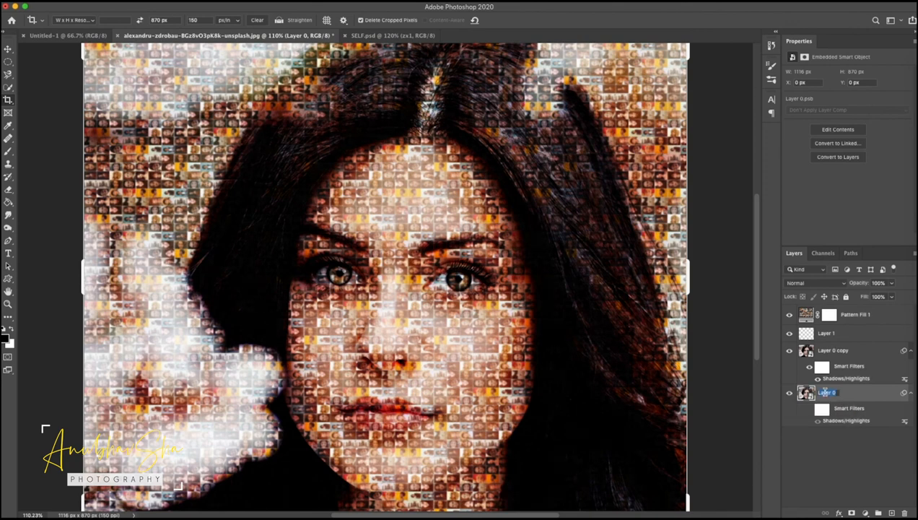
{"action": "type", "text": "before"}
{"action": "key", "text": "Return"}
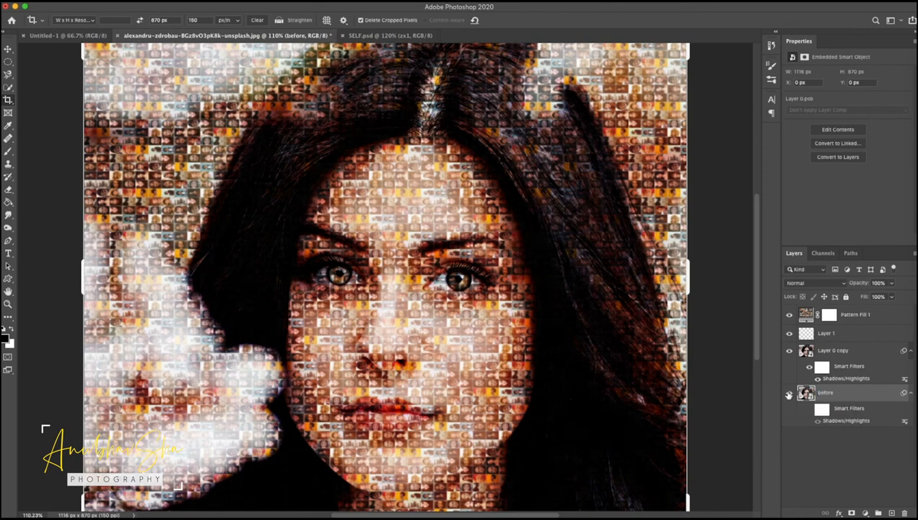
- Compare the unfiltered portrait with the finished mosaic by repeatedly isolating the "before" layer
{"action": "left_click", "coordinate": [789, 394], "text": "alt"}
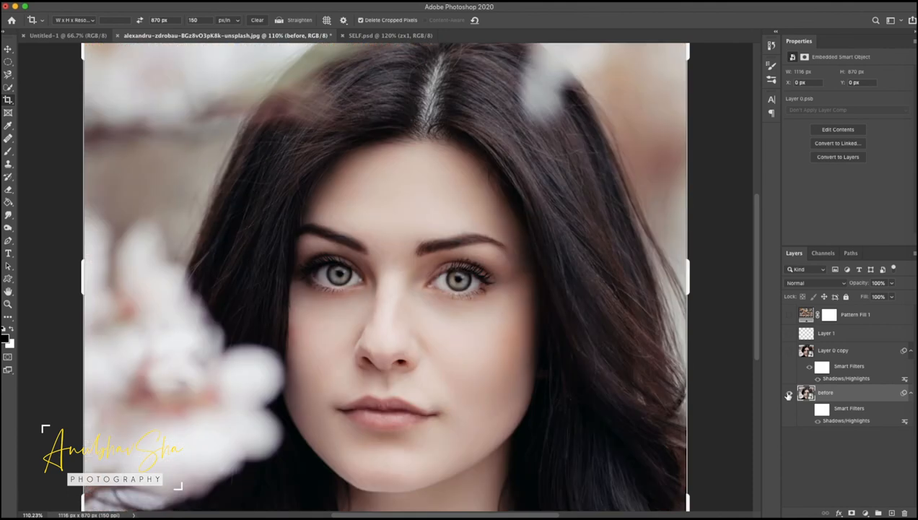
{"action": "left_click", "coordinate": [788, 395], "text": "alt"}
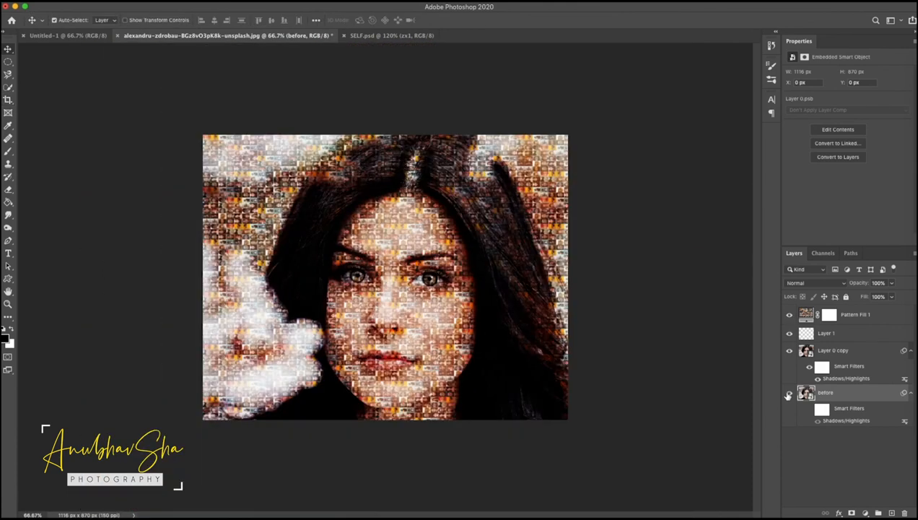
{"action": "left_click", "coordinate": [788, 395], "text": "alt"}
{"action": "left_click", "coordinate": [788, 395], "text": "alt"}
{"action": "left_click", "coordinate": [788, 395], "text": "alt"}
{"action": "left_click", "coordinate": [788, 395], "text": "alt"}
{"action": "key", "text": "super+0"}
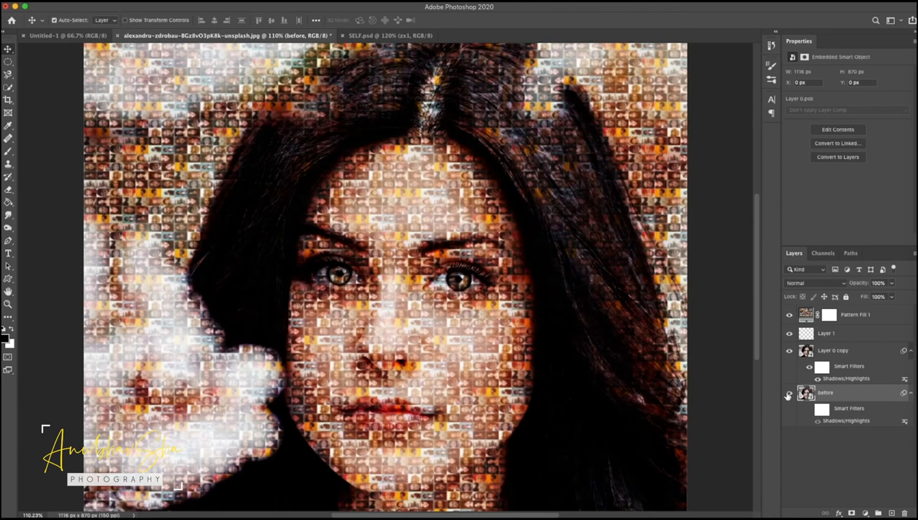